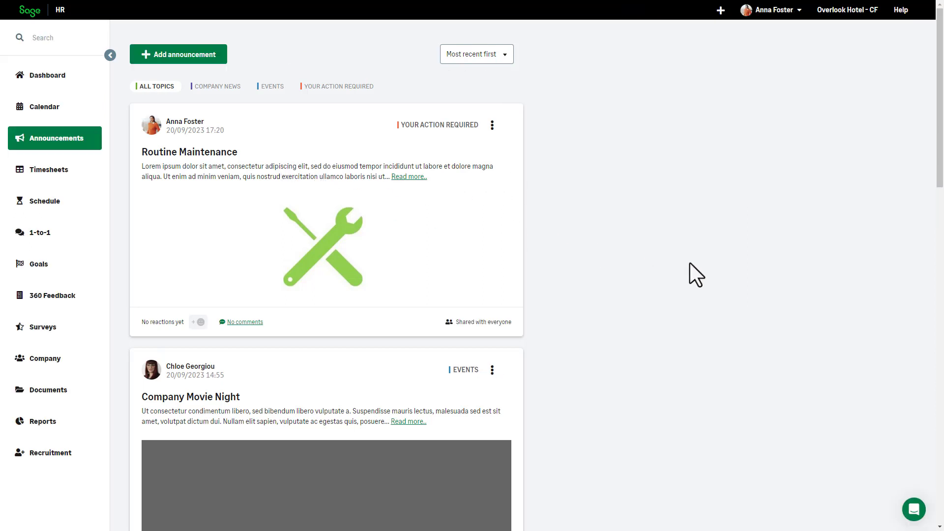
# Start a new announcement titled "Hello from Sage" and paste the lorem ipsum text into its body.
pyautogui.click(180, 56)
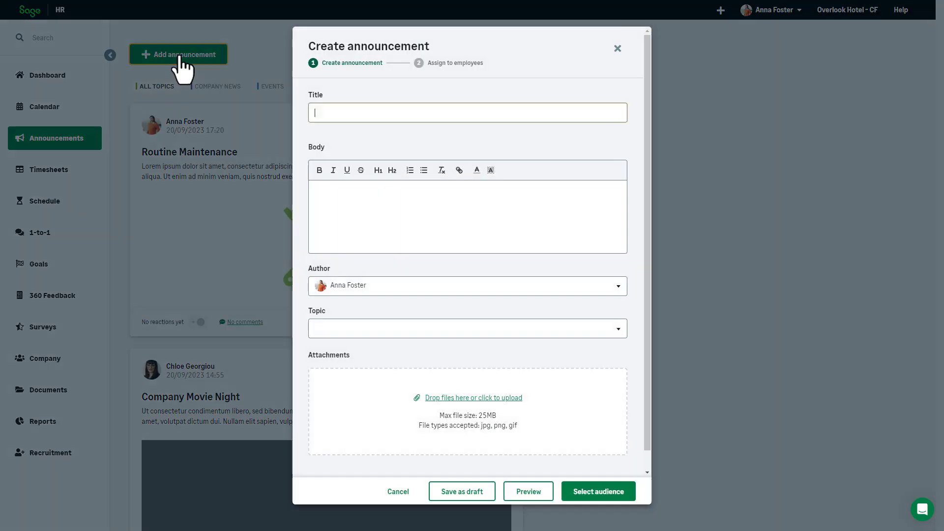
pyautogui.click(344, 113)
pyautogui.write('Hello from Sage')
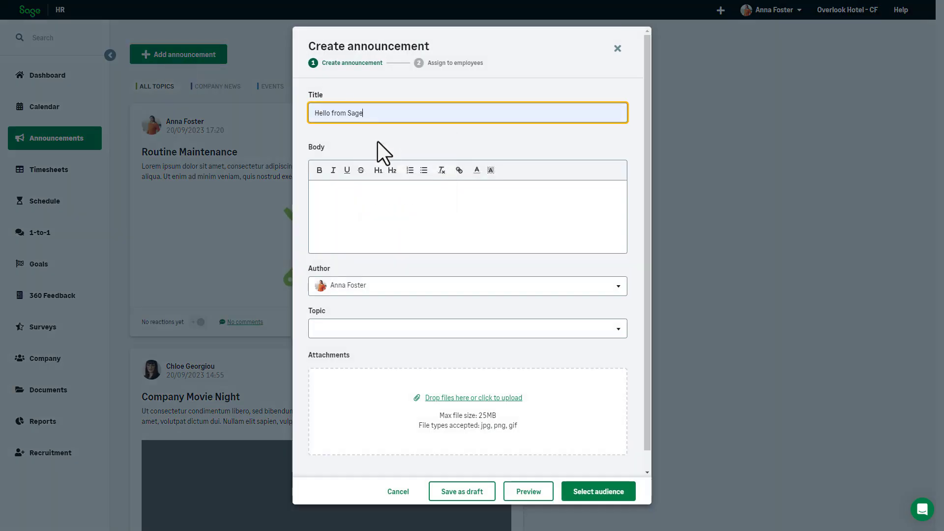
pyautogui.click(340, 205)
pyautogui.rightClick(341, 202)
pyautogui.click(383, 278)
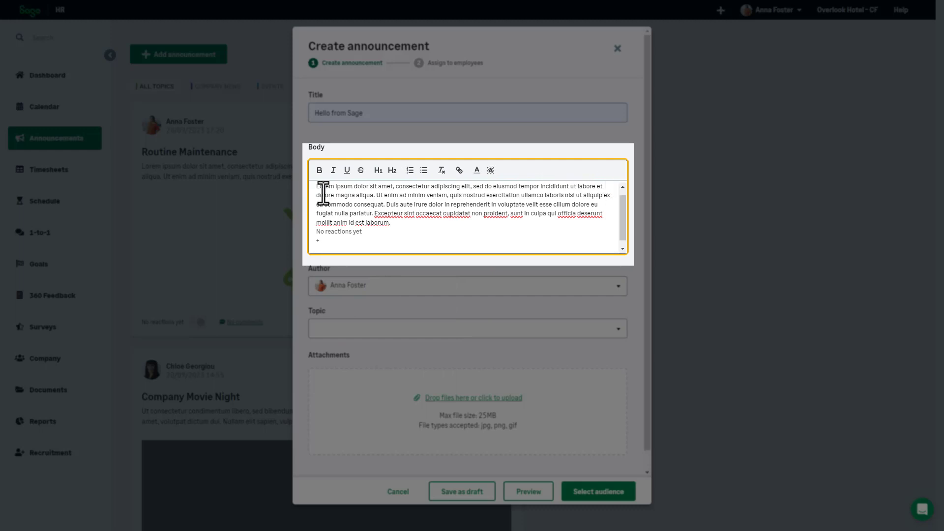
# Make the opening words "Lorem ipsum dolor sit am" of the announcement body bold.
pyautogui.moveTo(315, 186); pyautogui.dragTo(382, 185)
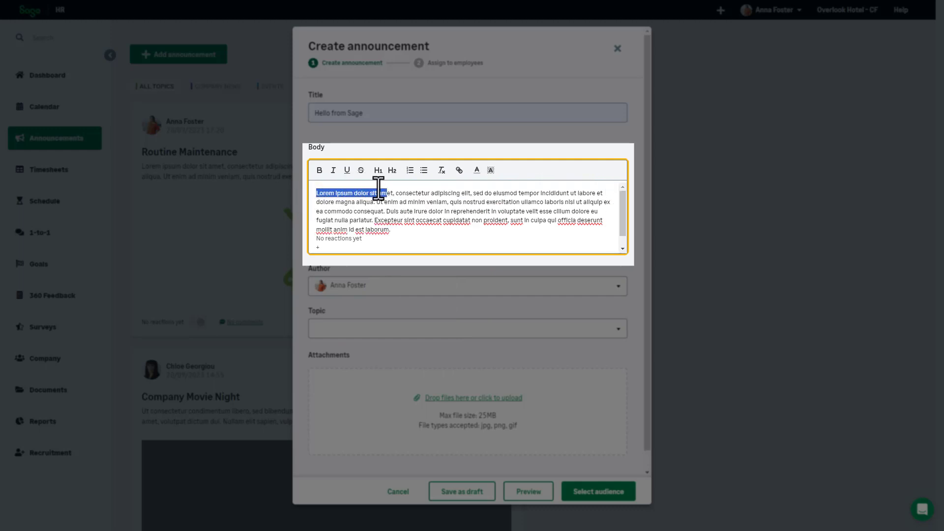
pyautogui.click(319, 170)
pyautogui.click(420, 244)
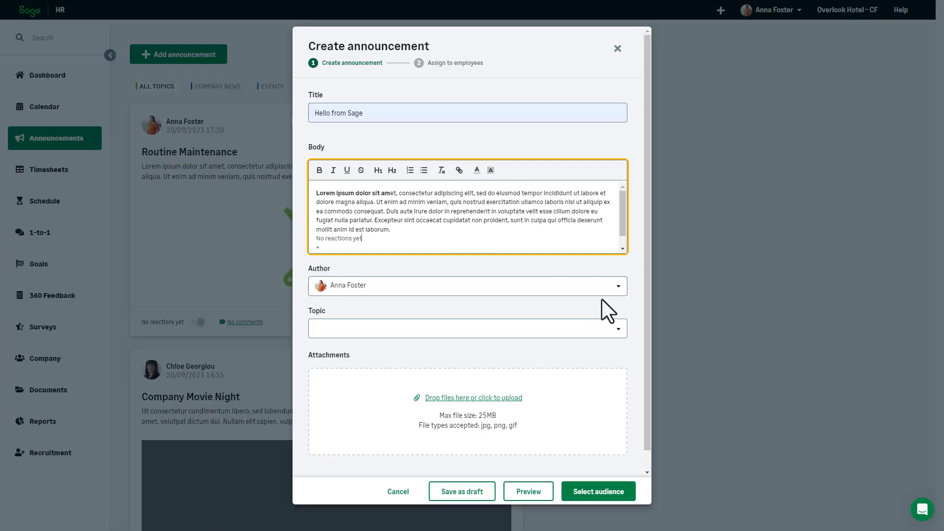
# Check the available authors and set the announcement's topic to Company news.
pyautogui.click(619, 294)
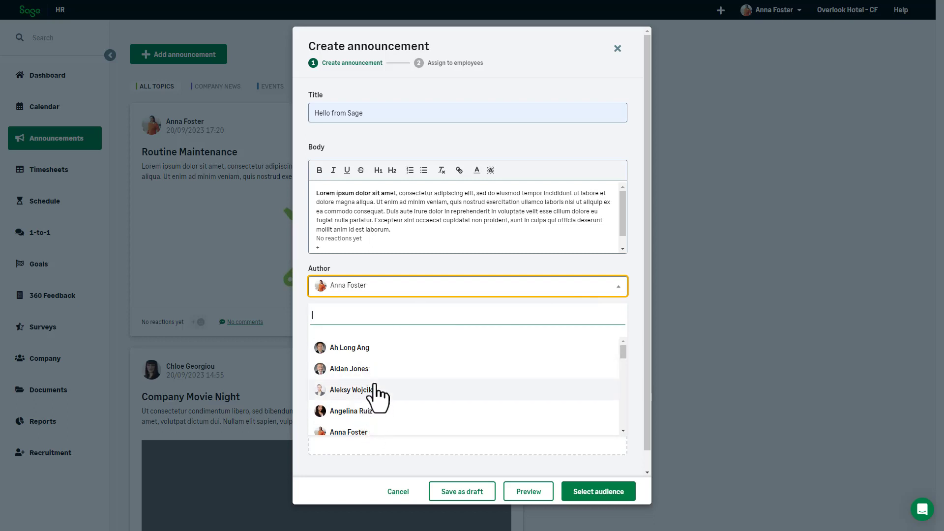
pyautogui.click(430, 263)
pyautogui.click(375, 330)
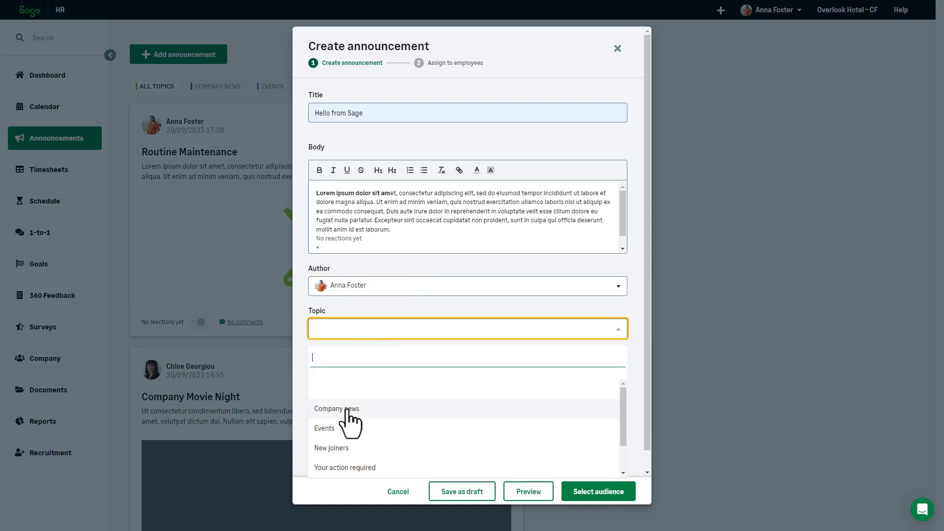
pyautogui.click(345, 409)
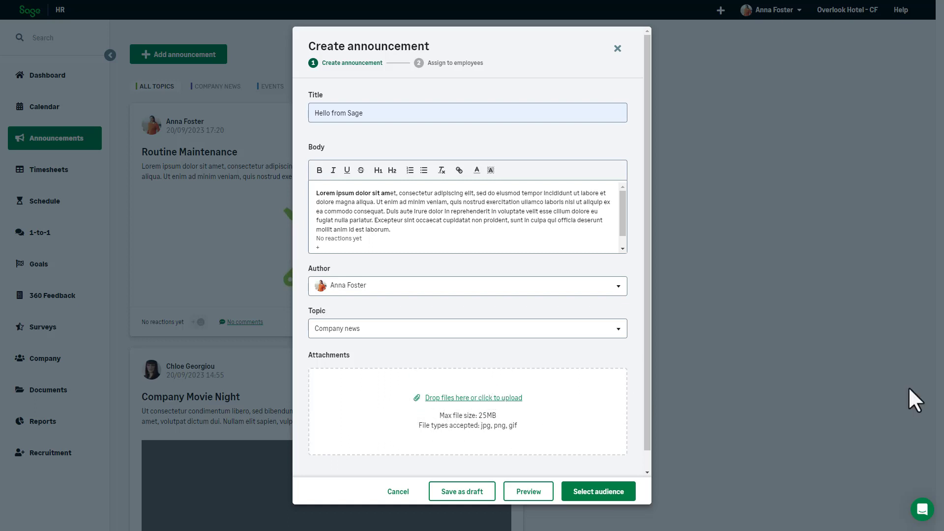
# Attach the image Hello.JPG to the announcement and open its preview.
pyautogui.moveTo(943, 320); pyautogui.dragTo(479, 413)
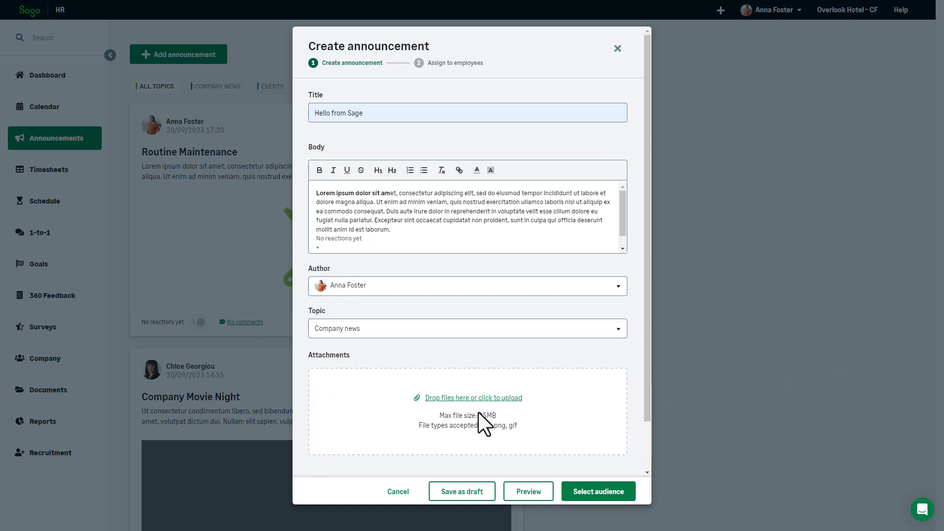
pyautogui.scroll(-2, 589, 413)
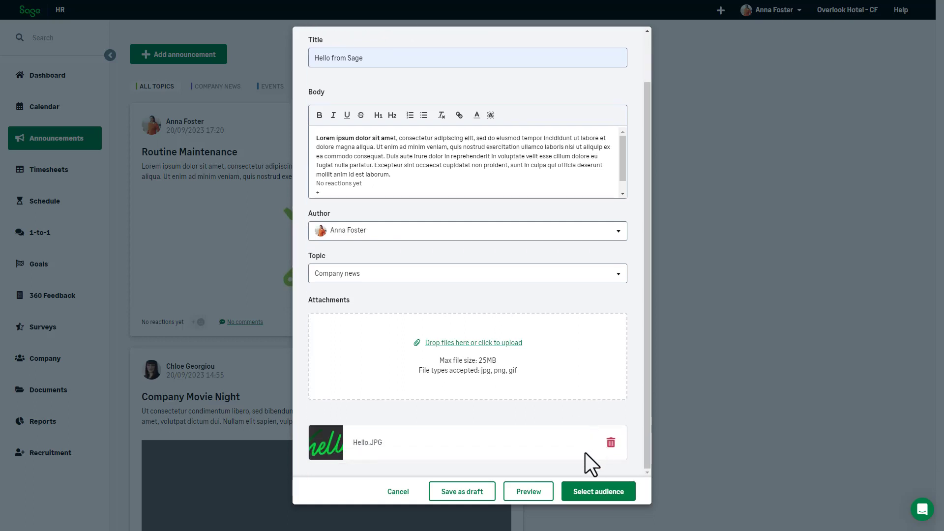
pyautogui.click(535, 493)
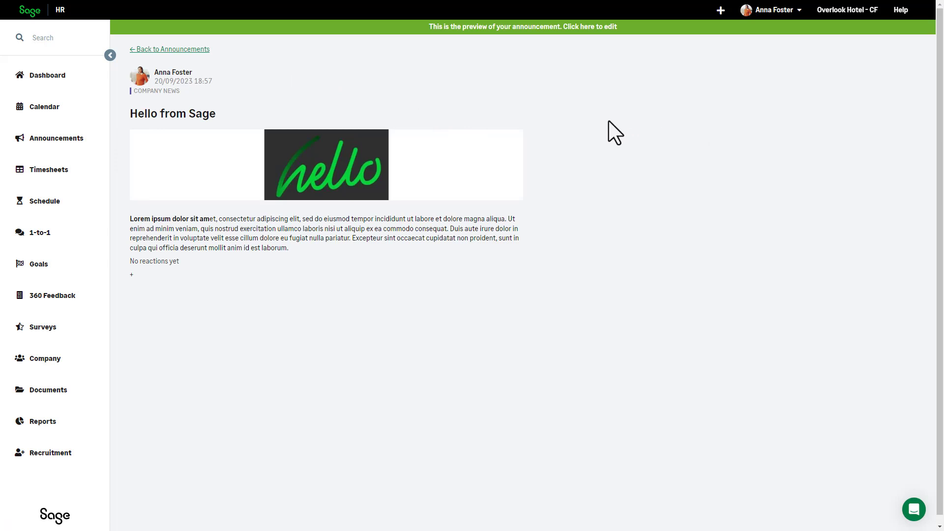
# Return from the preview to save the announcement as a draft, and reopen the "Hello from Sage" draft for editing.
pyautogui.click(597, 27)
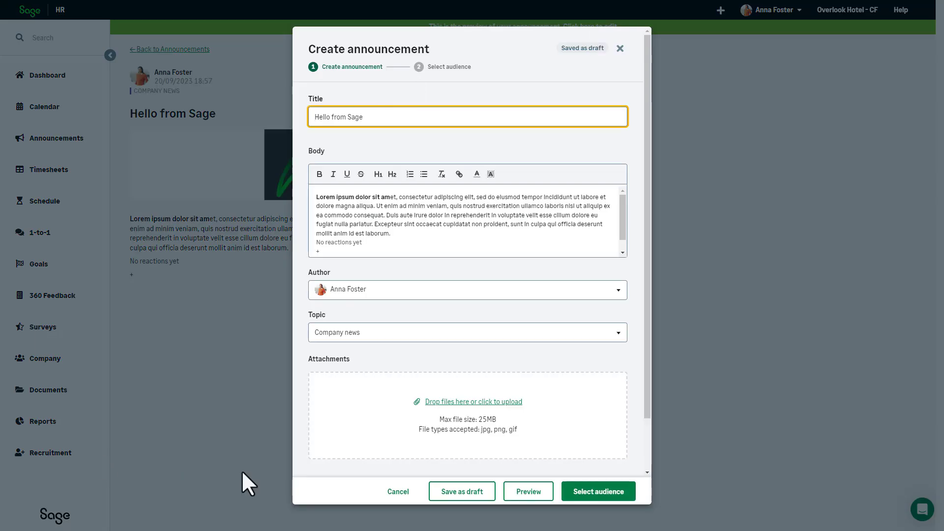
pyautogui.click(457, 495)
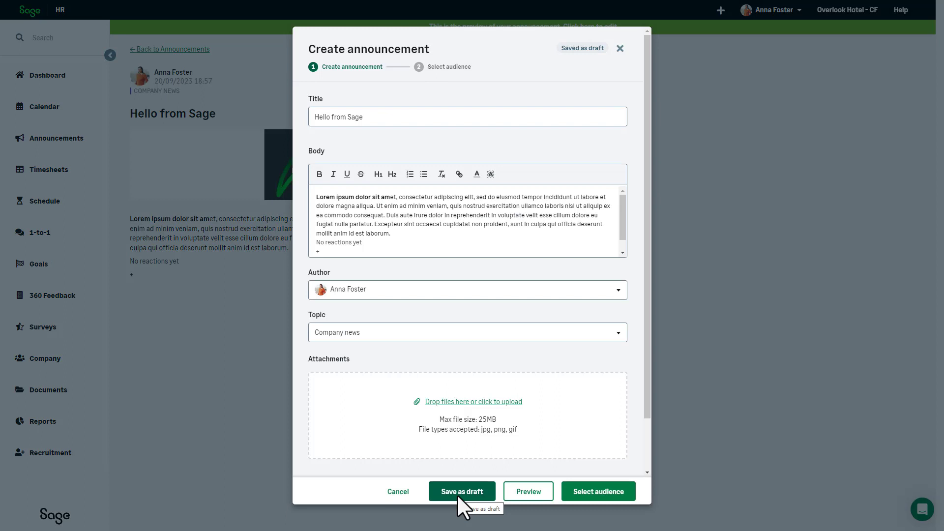
pyautogui.click(458, 496)
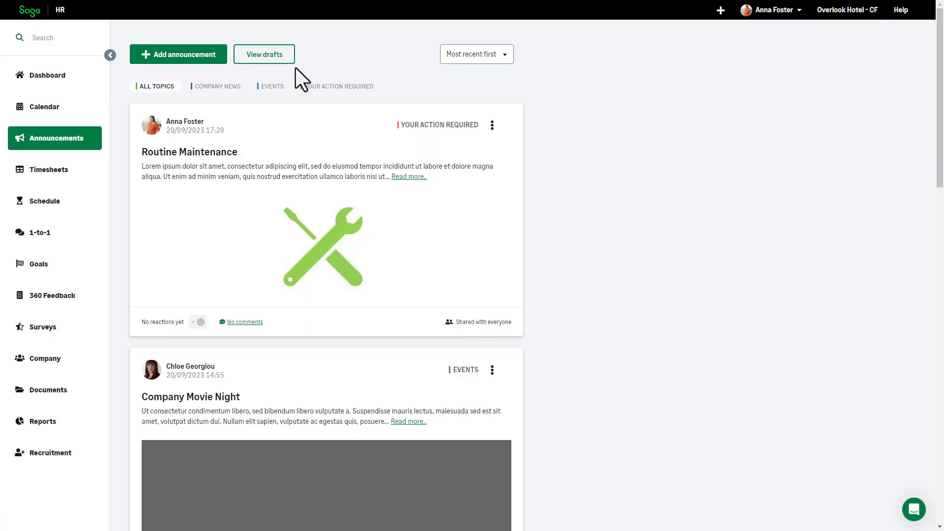
pyautogui.click(288, 62)
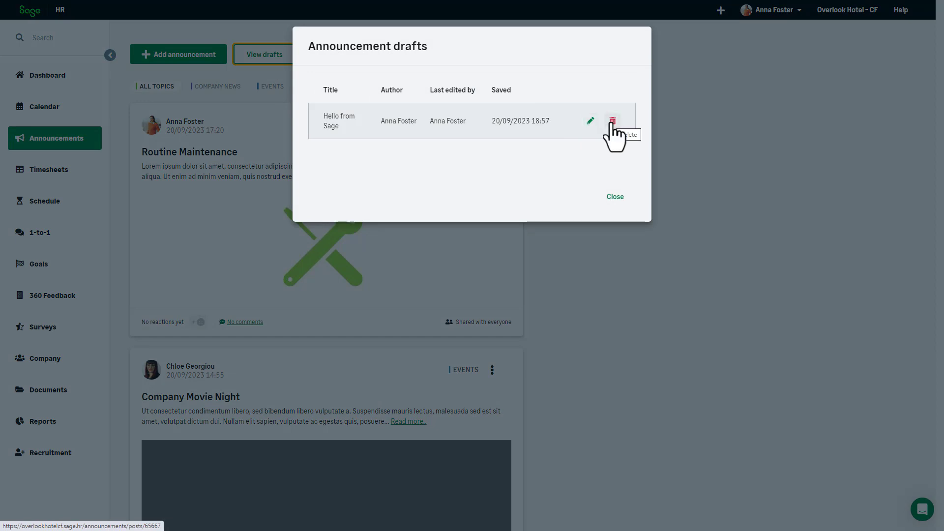
pyautogui.click(591, 121)
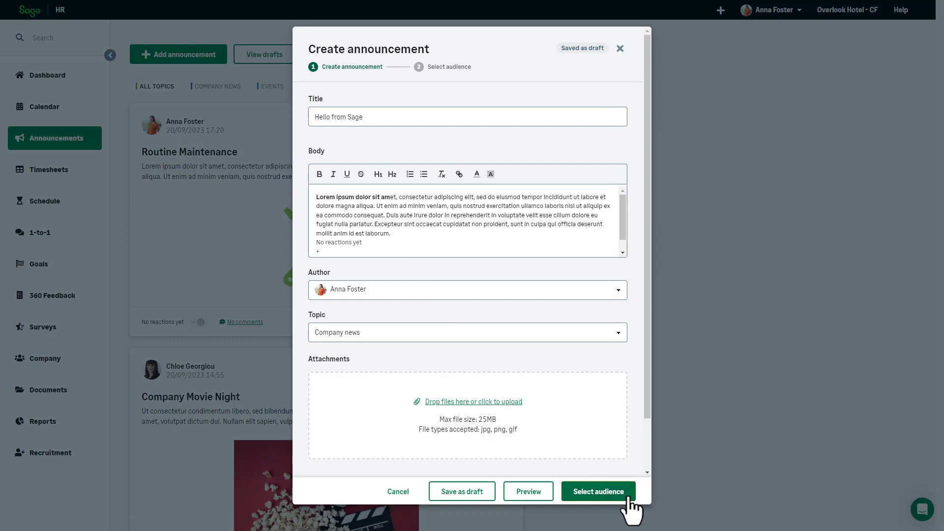
# Continue to the audience selection, turn on the email notification and restrict the audience to specific employees.
pyautogui.click(628, 498)
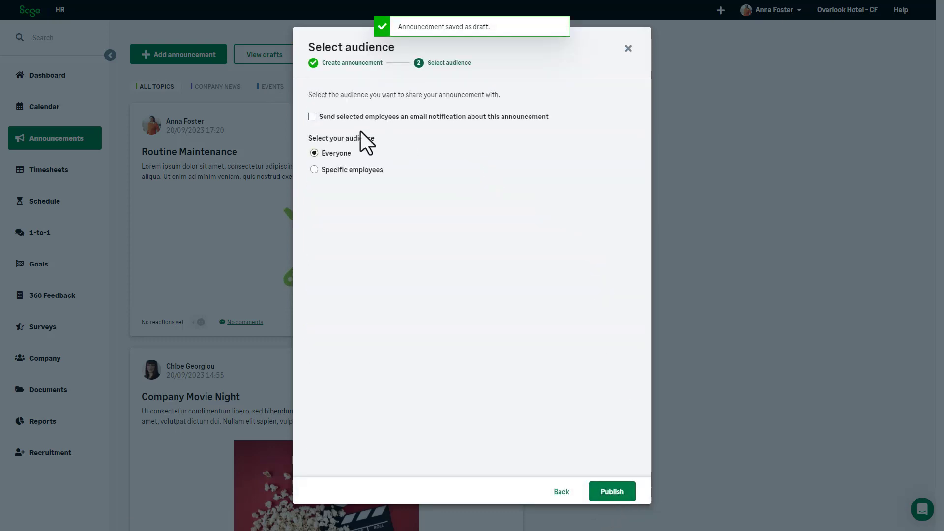
pyautogui.click(312, 117)
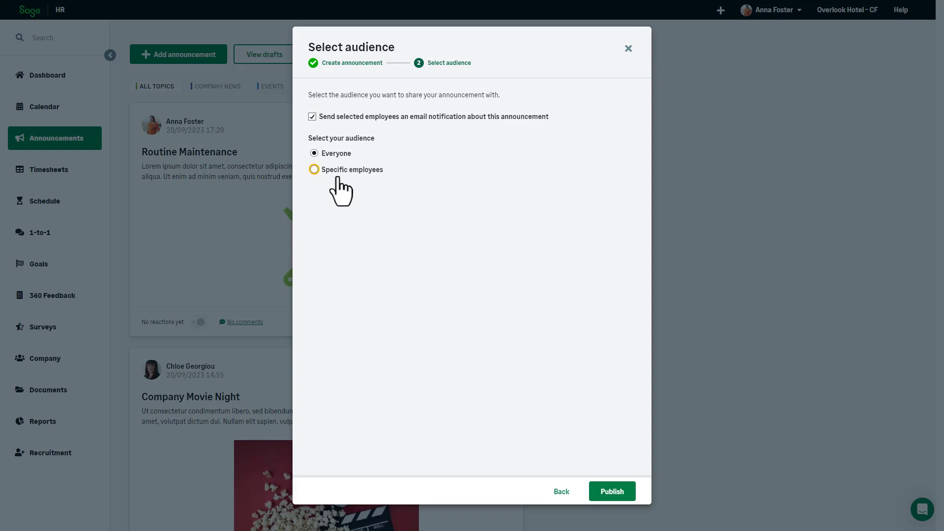
pyautogui.click(315, 169)
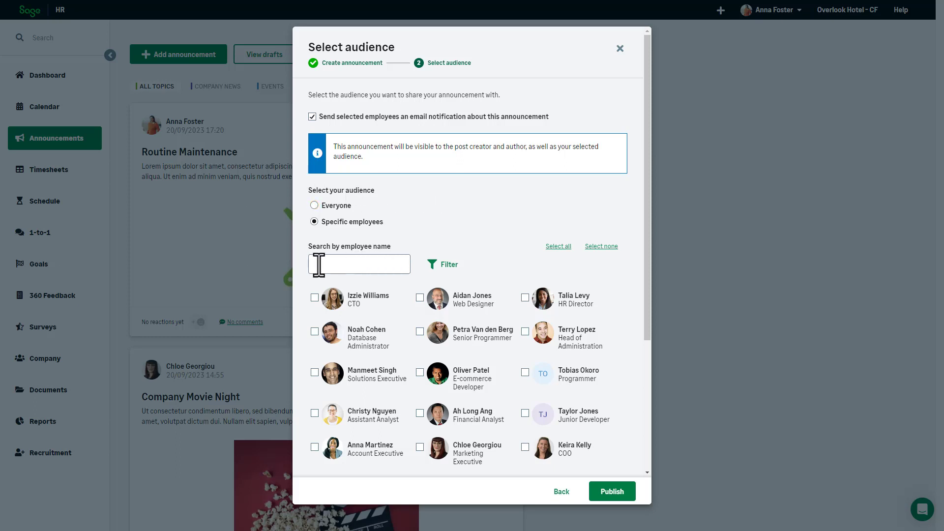
# Show the employee filters and examine the team, position and location options.
pyautogui.click(446, 266)
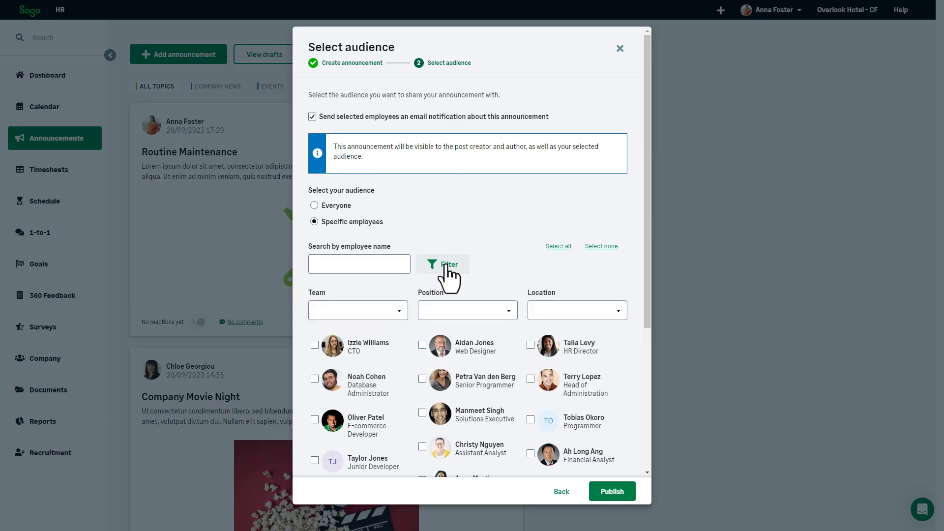
pyautogui.click(399, 317)
pyautogui.click(399, 315)
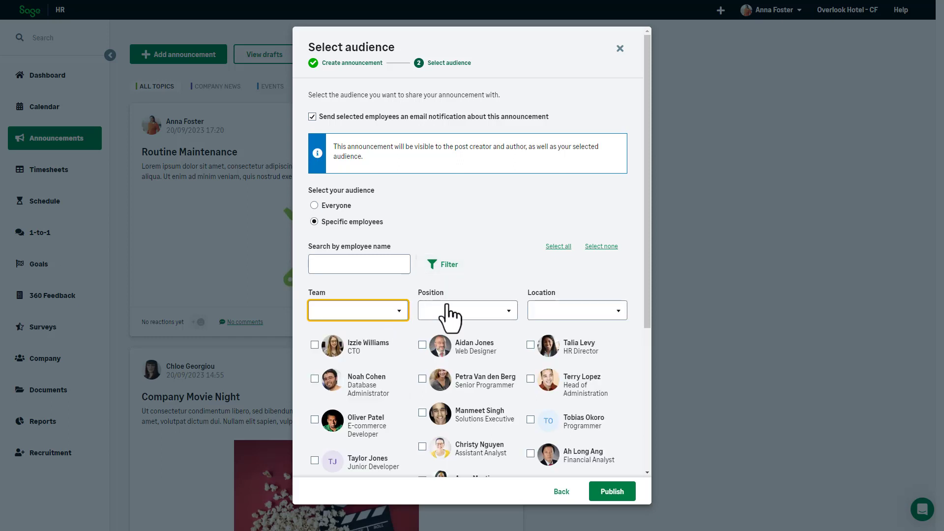
pyautogui.click(449, 314)
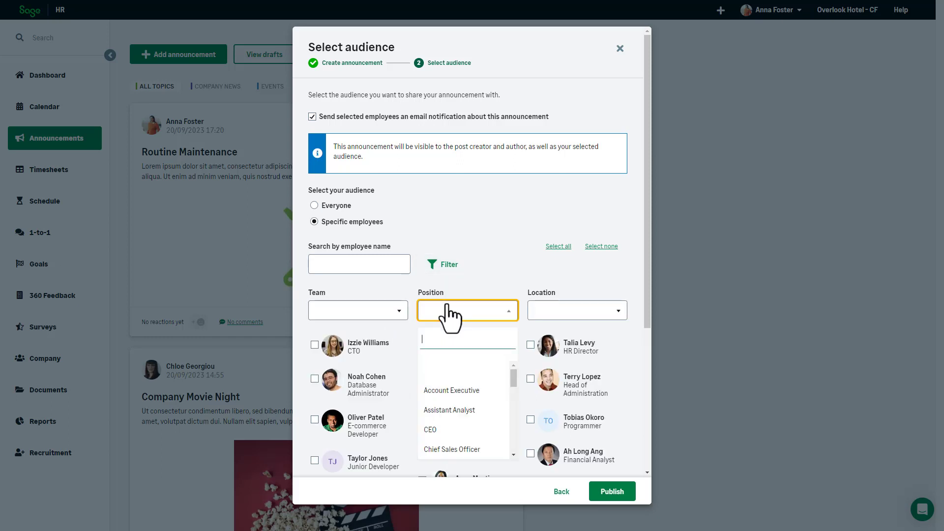
pyautogui.click(446, 308)
pyautogui.click(574, 317)
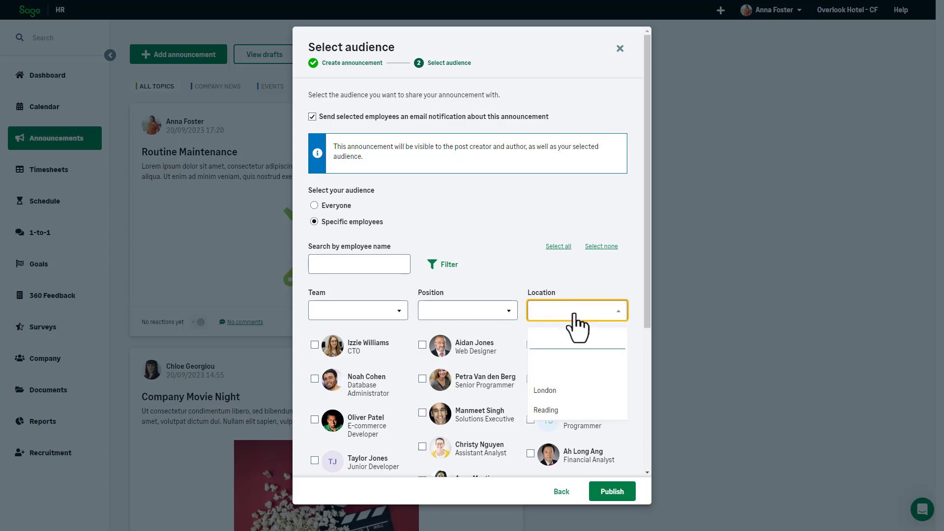
pyautogui.click(575, 318)
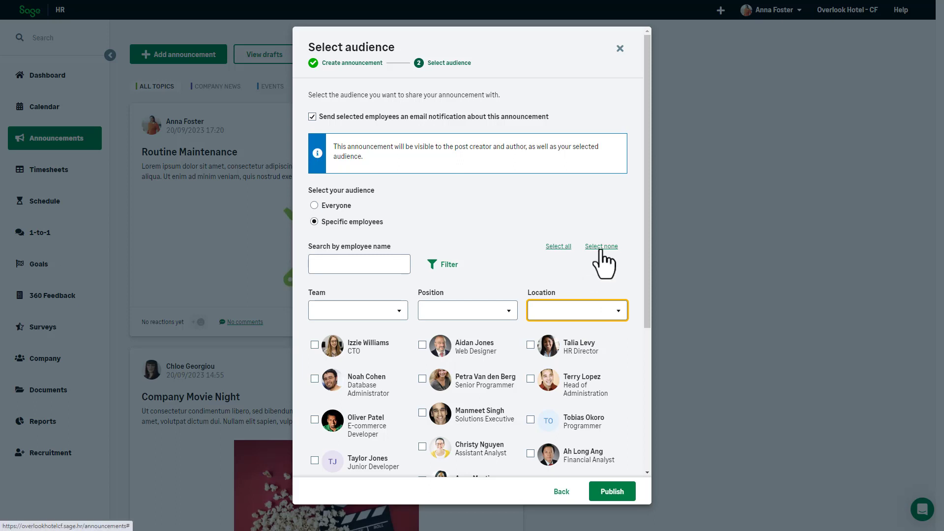
# Publish the announcement to all listed employees and open the published "Hello from Sage" post.
pyautogui.click(558, 248)
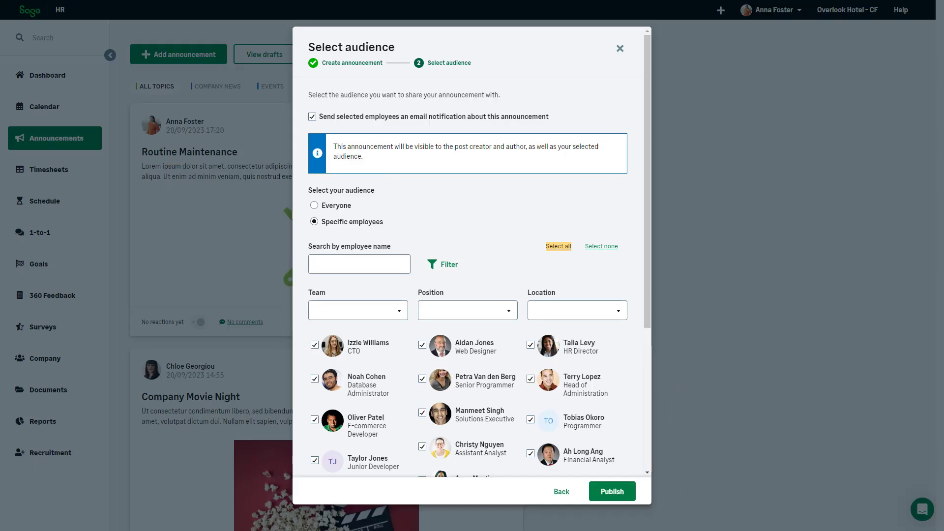
pyautogui.click(617, 499)
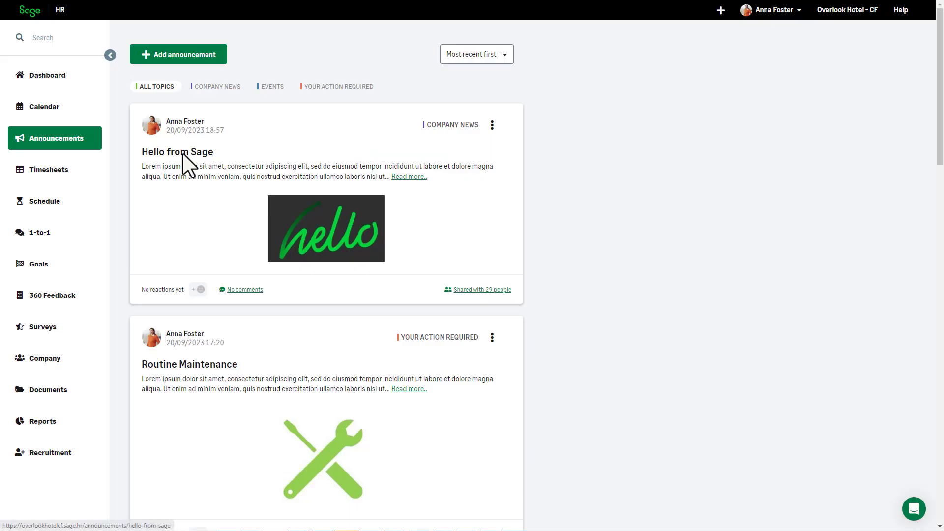
pyautogui.click(183, 154)
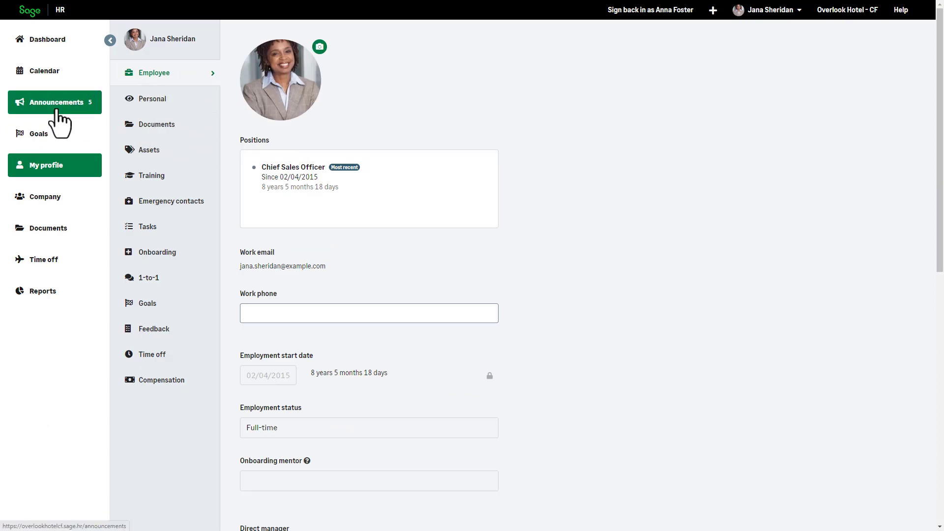
# Open the announcements as an employee and add a thumbs-up reaction to "Hello from Sage".
pyautogui.click(57, 111)
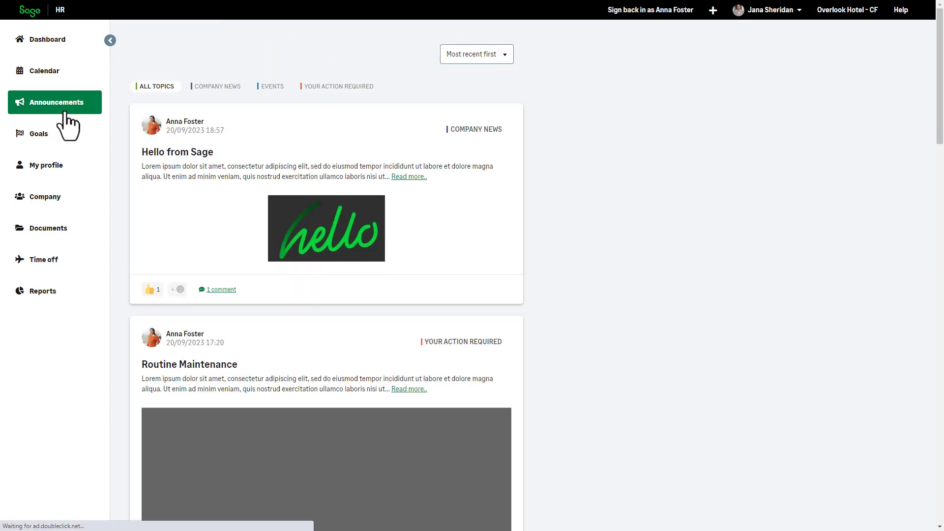
pyautogui.moveTo(177, 291)
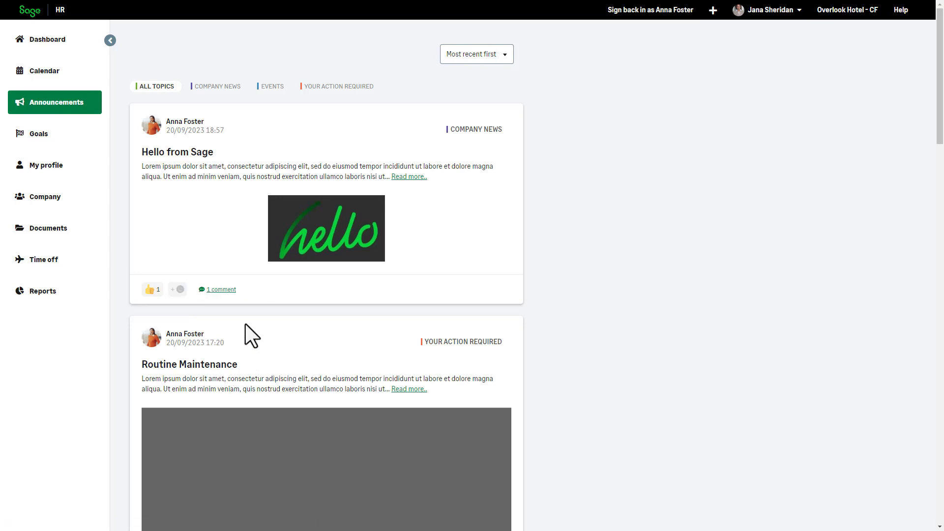
pyautogui.click(149, 290)
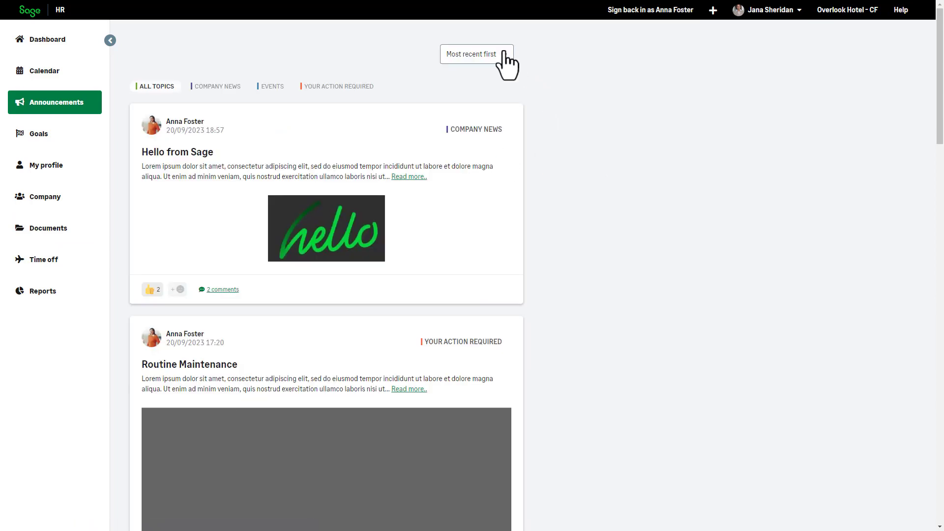
# Check the announcement sort options and filter the feed by Company news, Events and Your action required in turn.
pyautogui.click(503, 55)
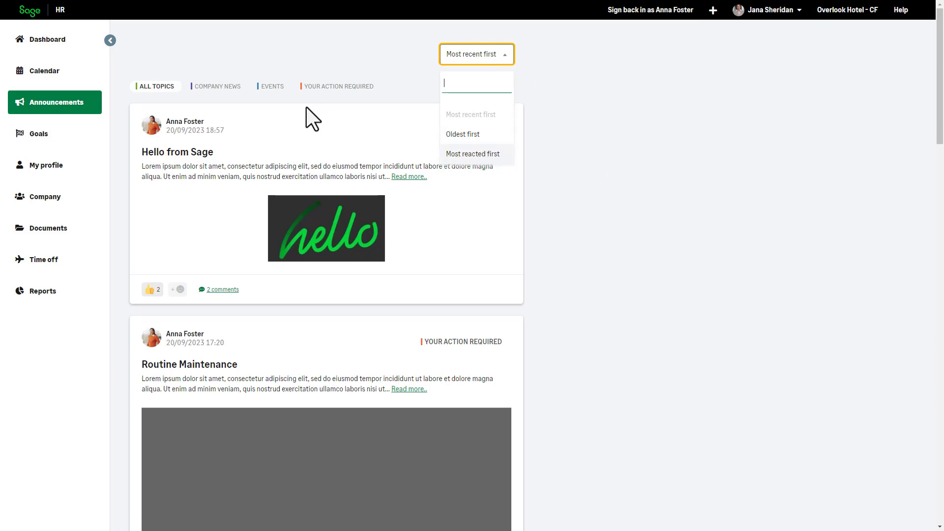
pyautogui.click(223, 92)
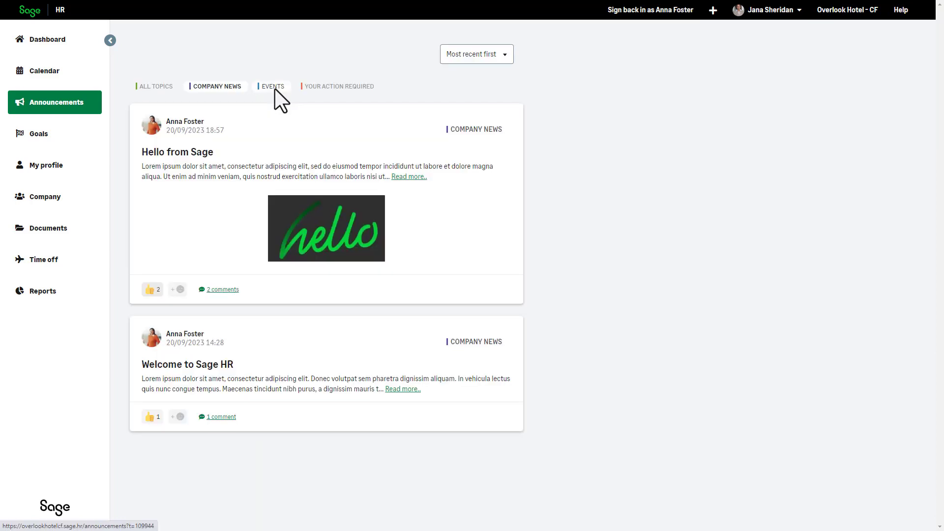
pyautogui.click(274, 88)
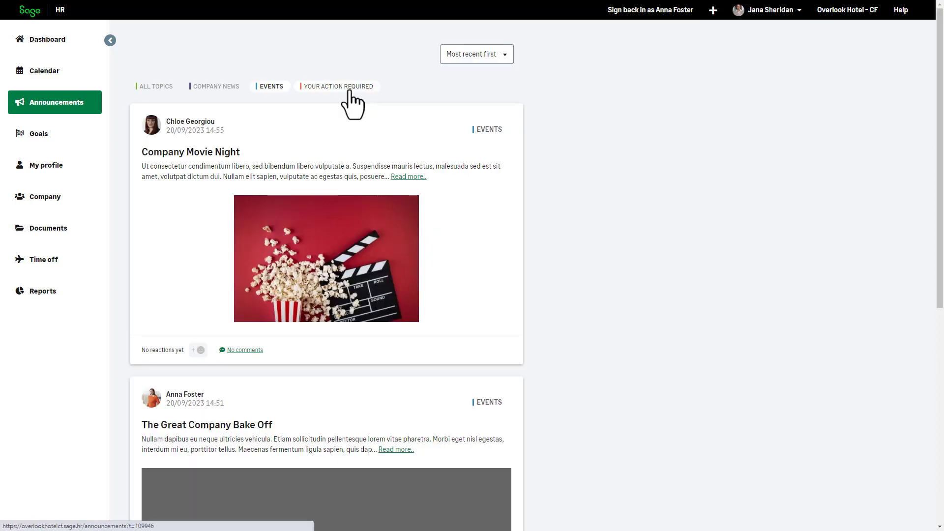
pyautogui.click(350, 94)
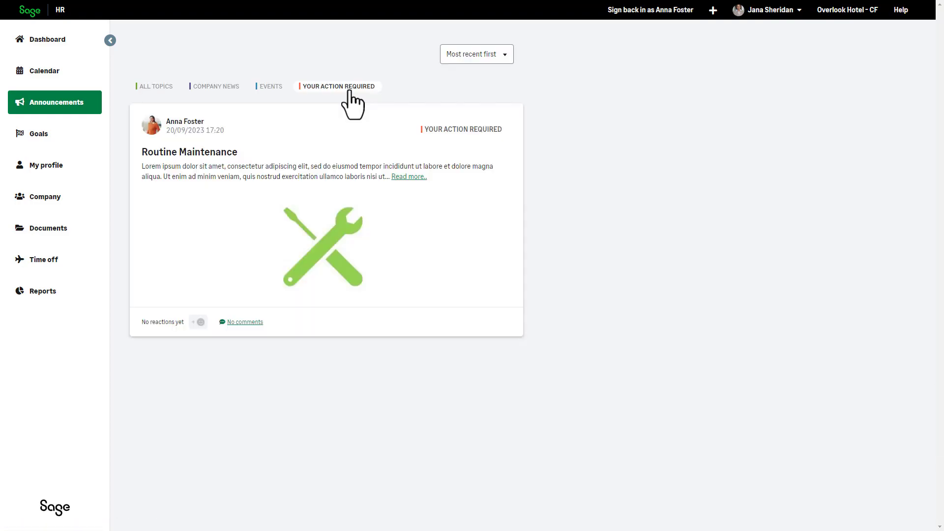